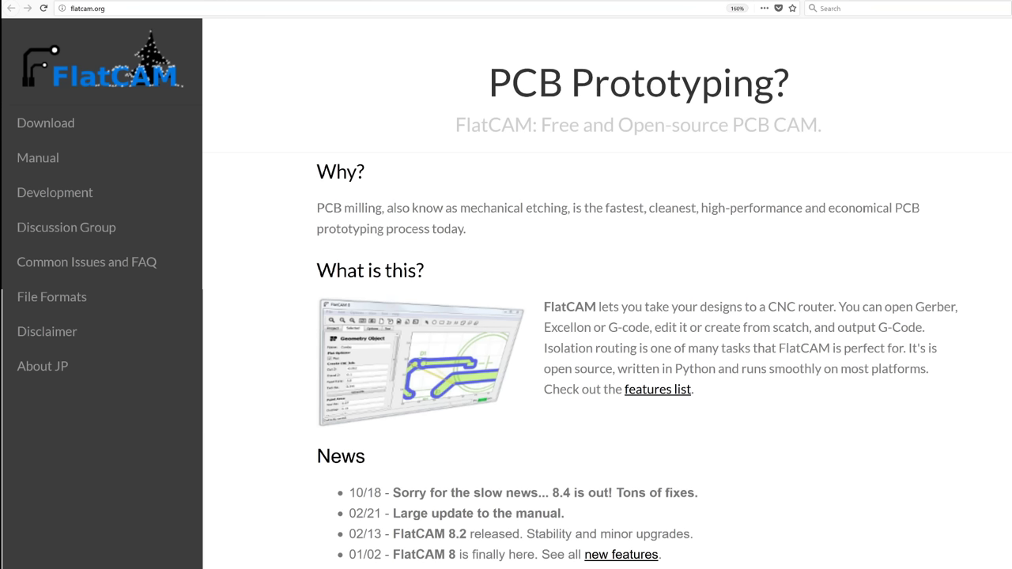
Step: Highlight Gerber, Excellon and output G-Code in the flatcam.org description
left_click_drag(914, 307, 956, 307)
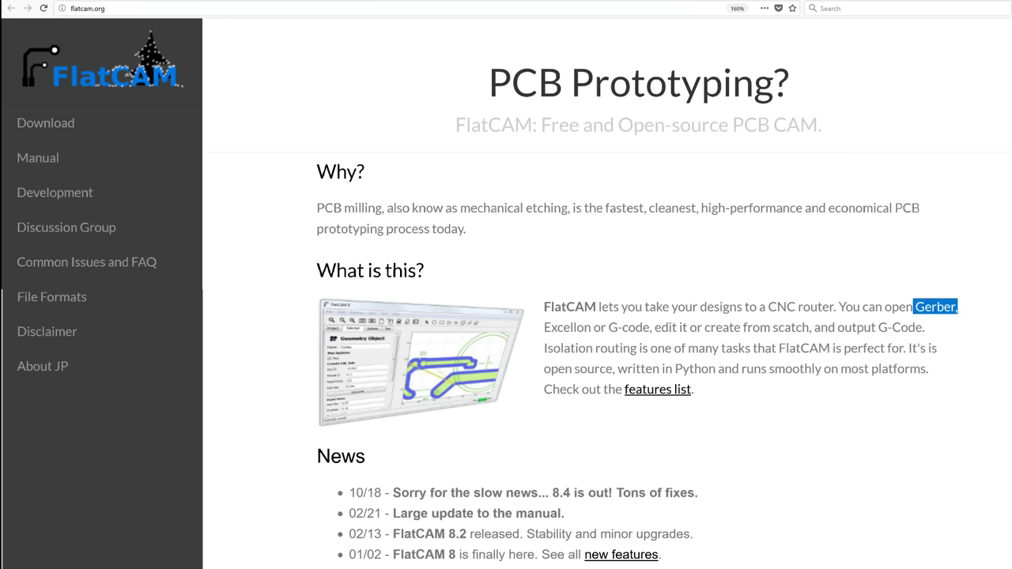
left_click_drag(544, 327, 585, 328)
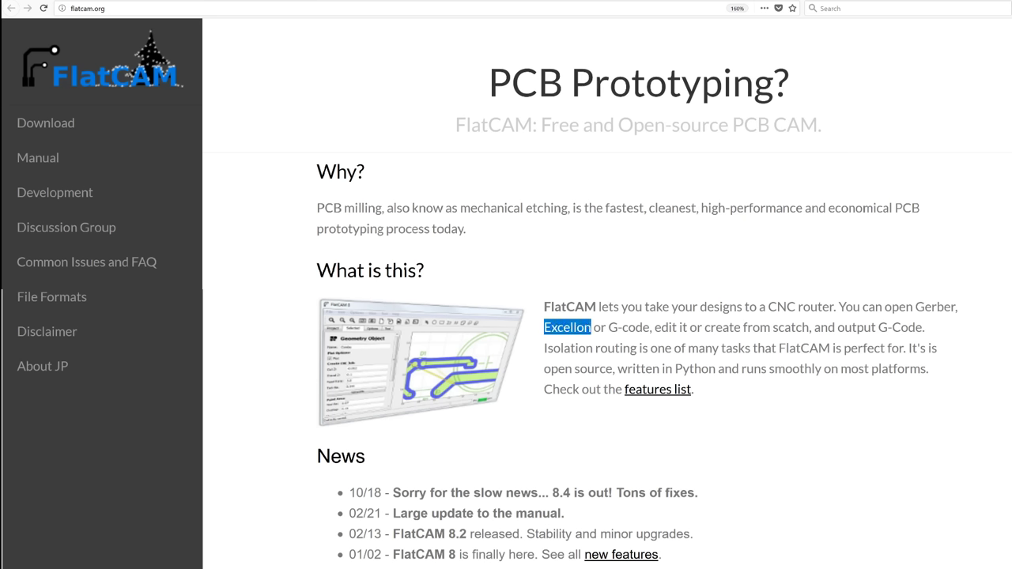
left_click_drag(839, 327, 915, 328)
left_click(923, 327)
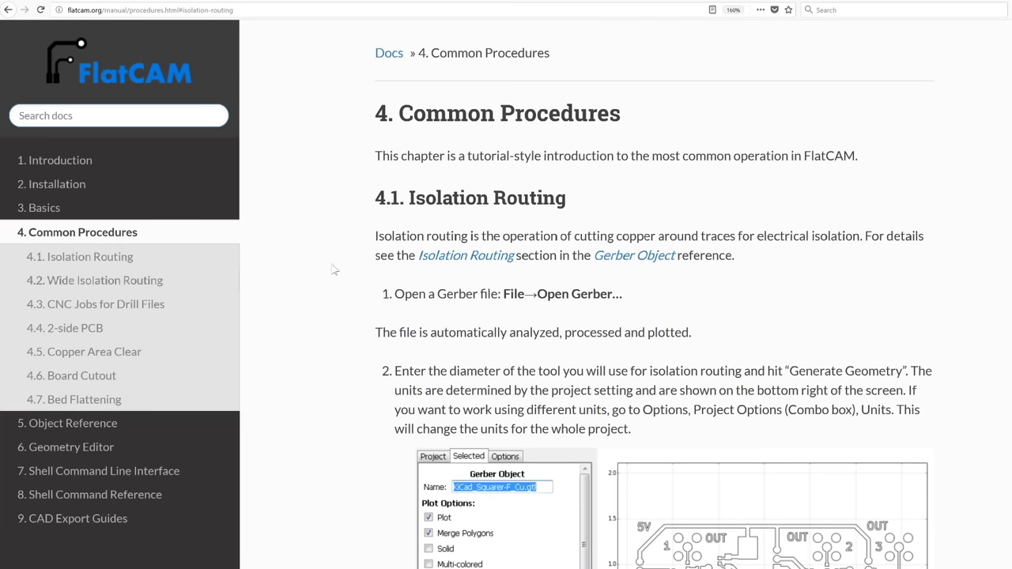
Step: Read through the manual's CNC Jobs for Drill Files section (4.3)
left_click_drag(408, 197, 567, 197)
scroll(366, 368, "down", 3)
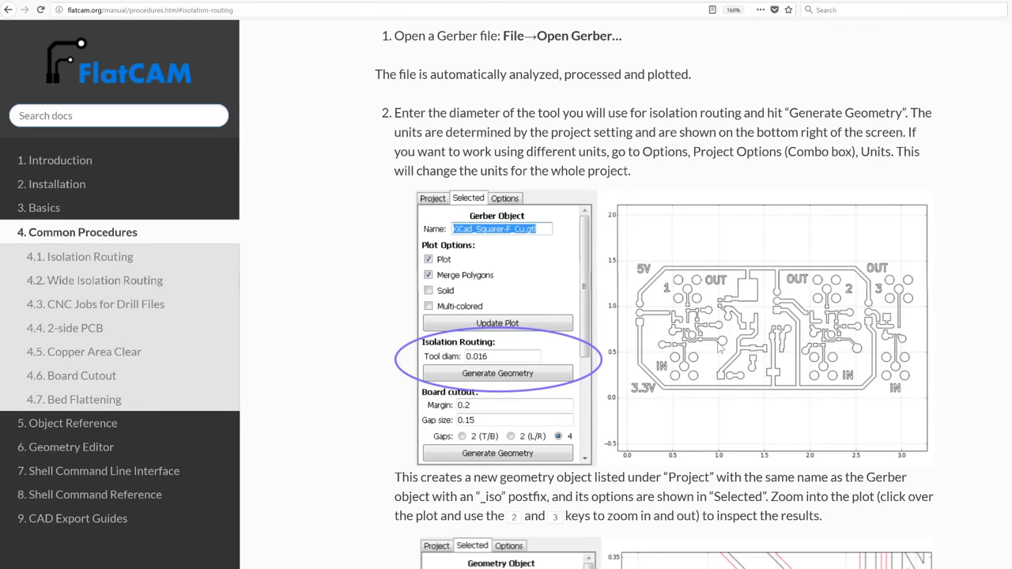
left_click(166, 305)
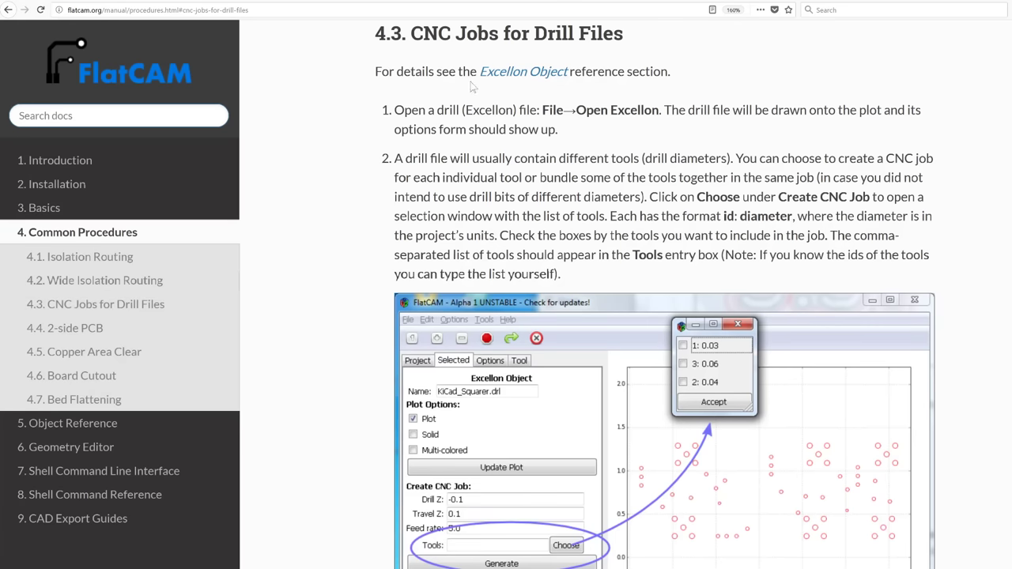
scroll(736, 202, "down", 3)
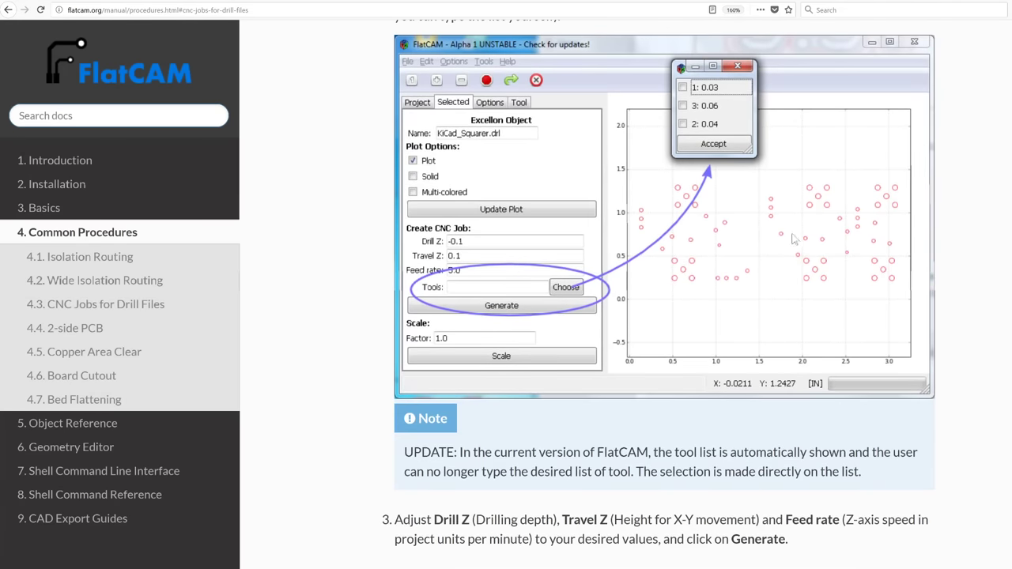
scroll(413, 333, "down", 5)
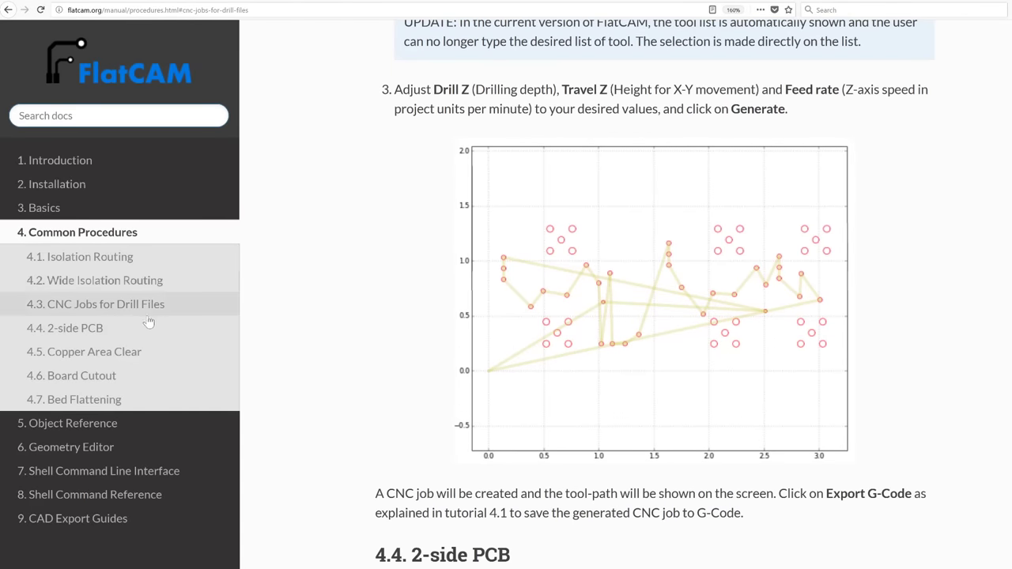
Step: Read the Copper Area Clear (4.5) and Board Cutout (4.6) sections of the manual
left_click(130, 352)
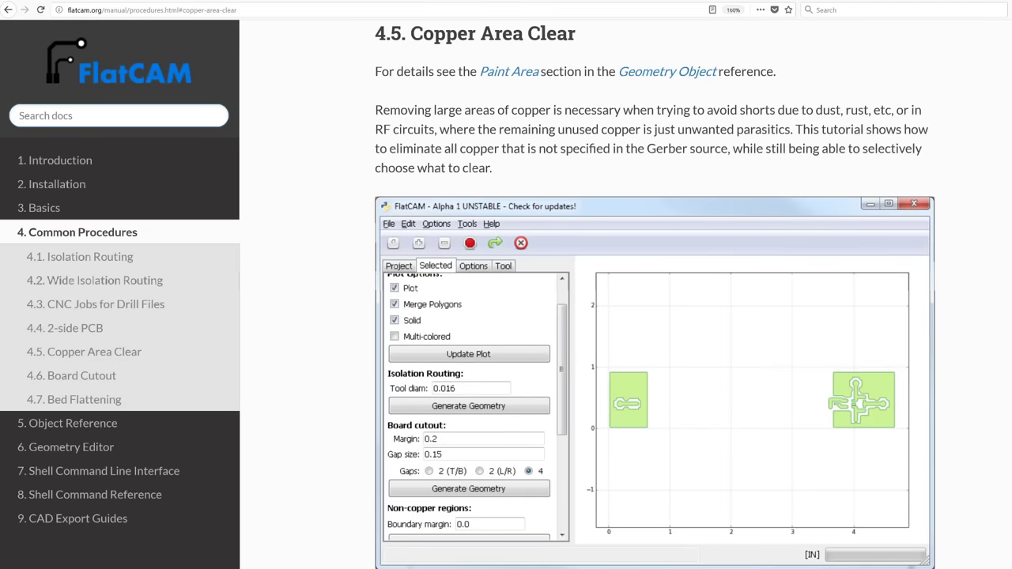
scroll(344, 249, "down", 6)
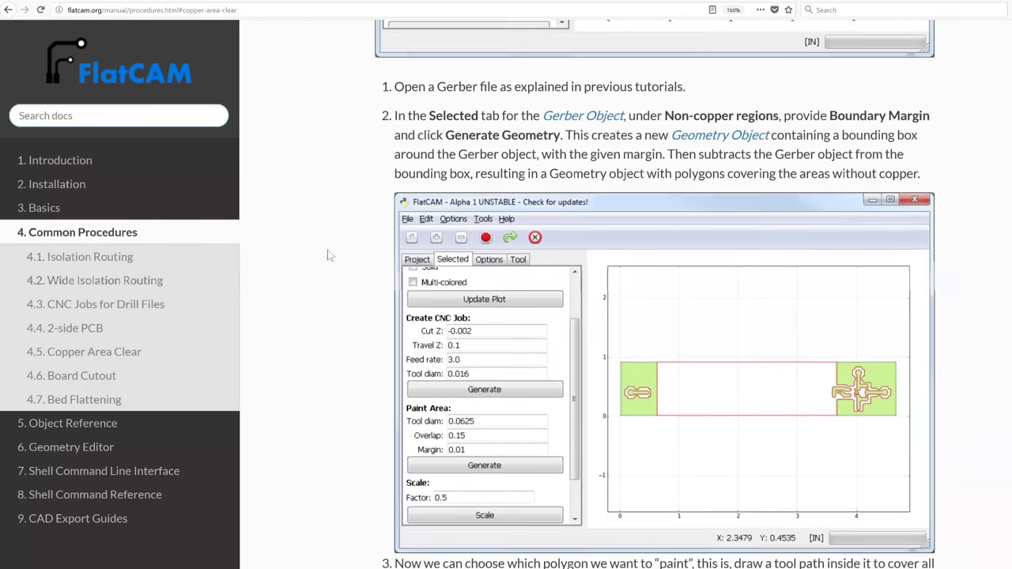
scroll(344, 249, "down", 5)
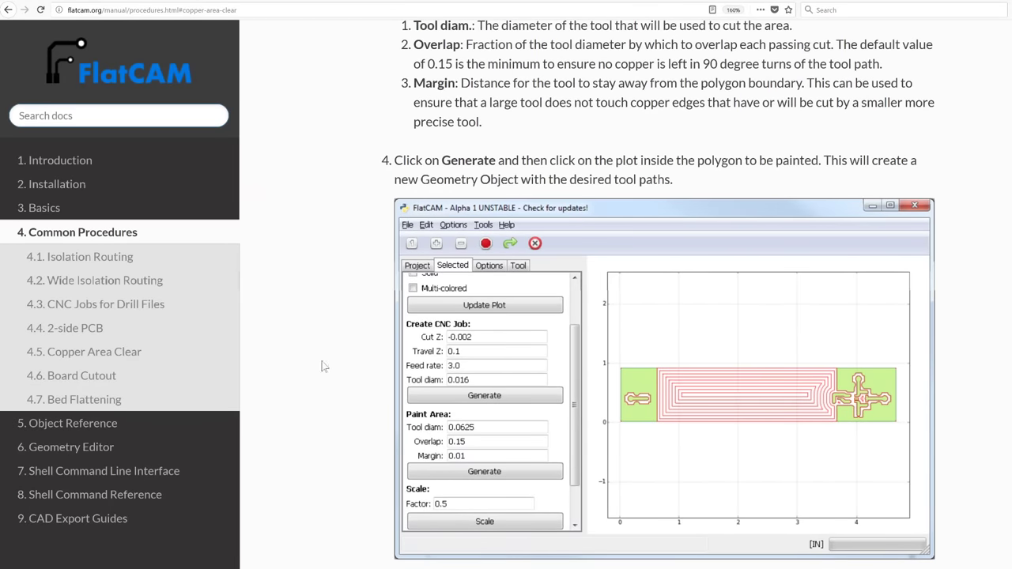
left_click(147, 375)
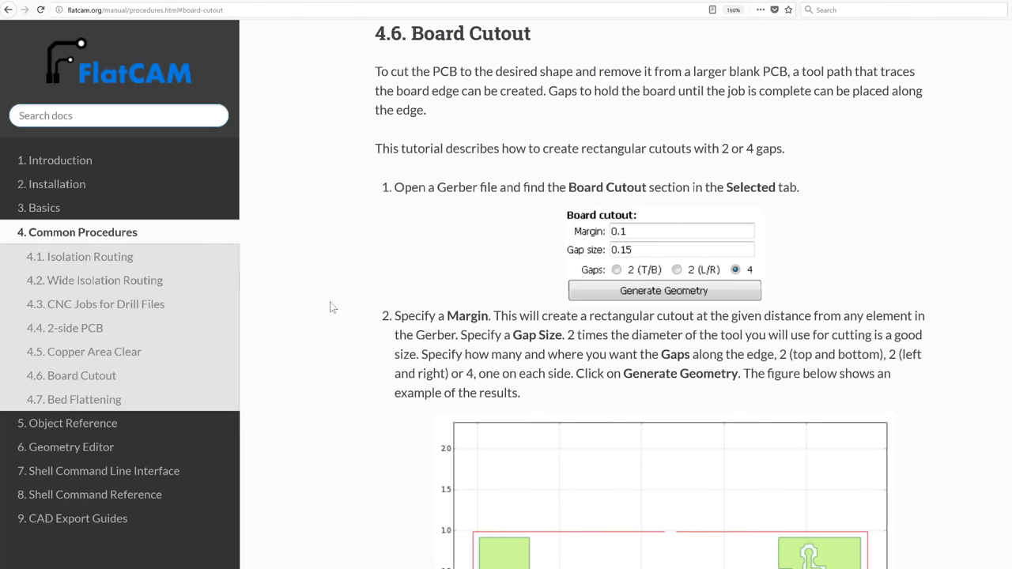
scroll(332, 307, "down", 6)
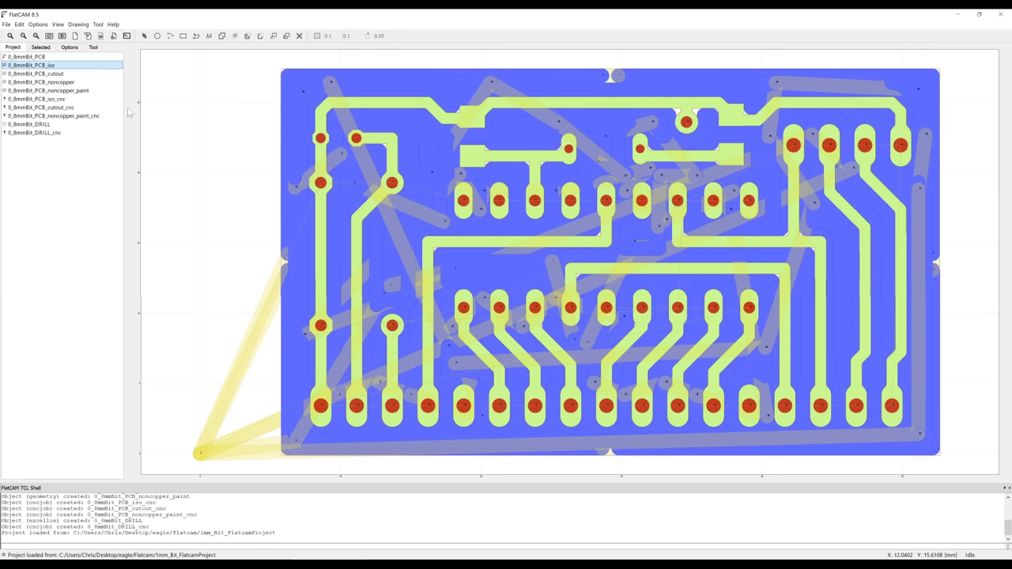
Step: Show FlatCAM's Application Defaults, including units and the 0.016 Gerber isolation tool dia
left_click(70, 47)
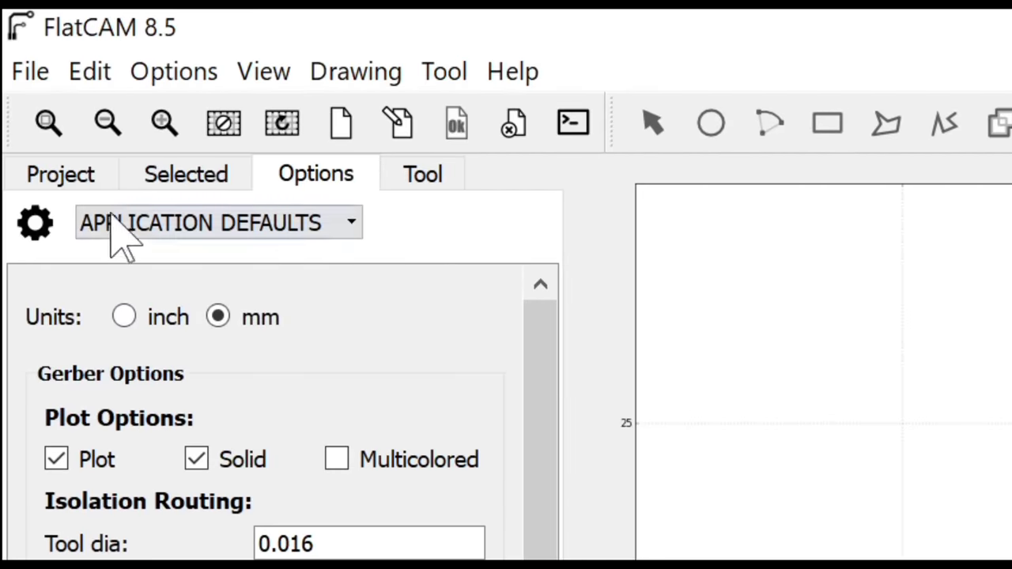
Step: Check 0_8mmBit_PCB_iso's -0.15 Cut Z and 0.8 tool diameter, then return to Project
left_click(41, 116)
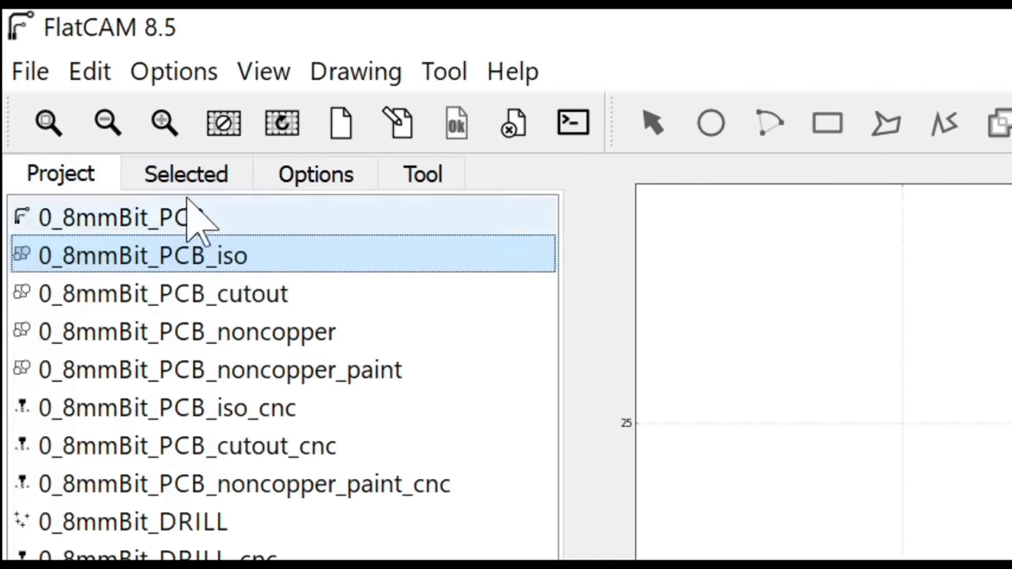
left_click(184, 179)
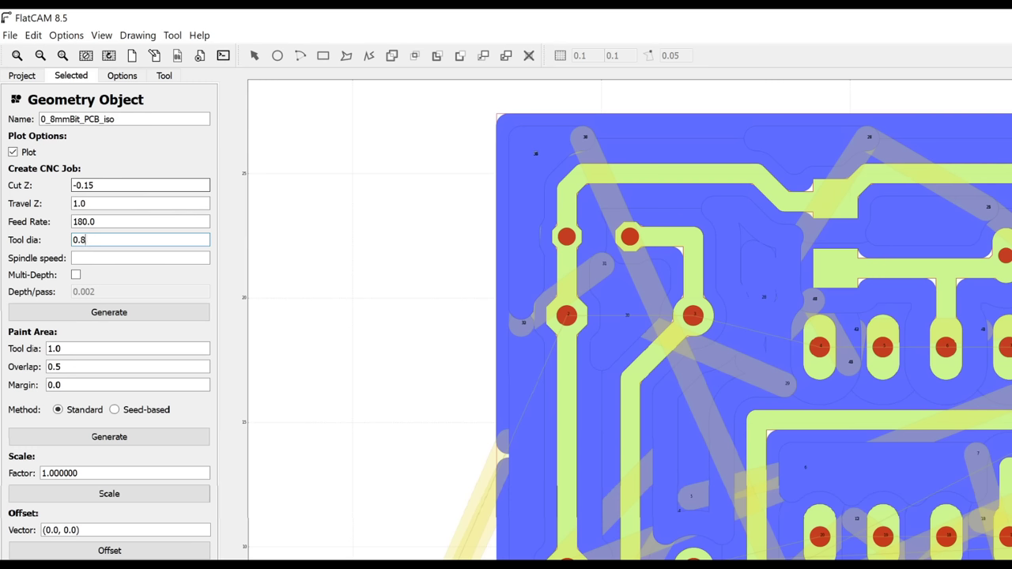
double_click(84, 185)
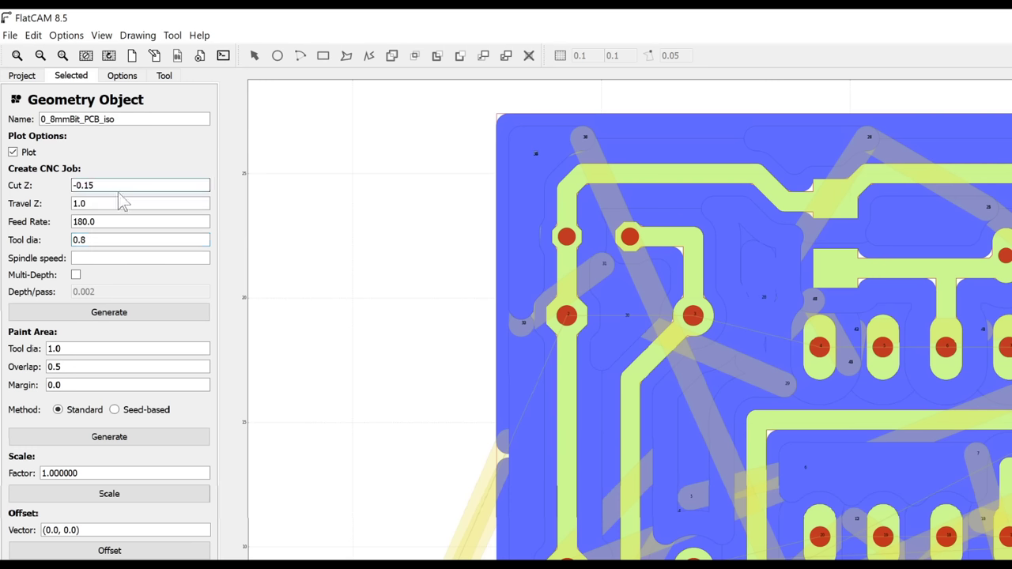
double_click(84, 185)
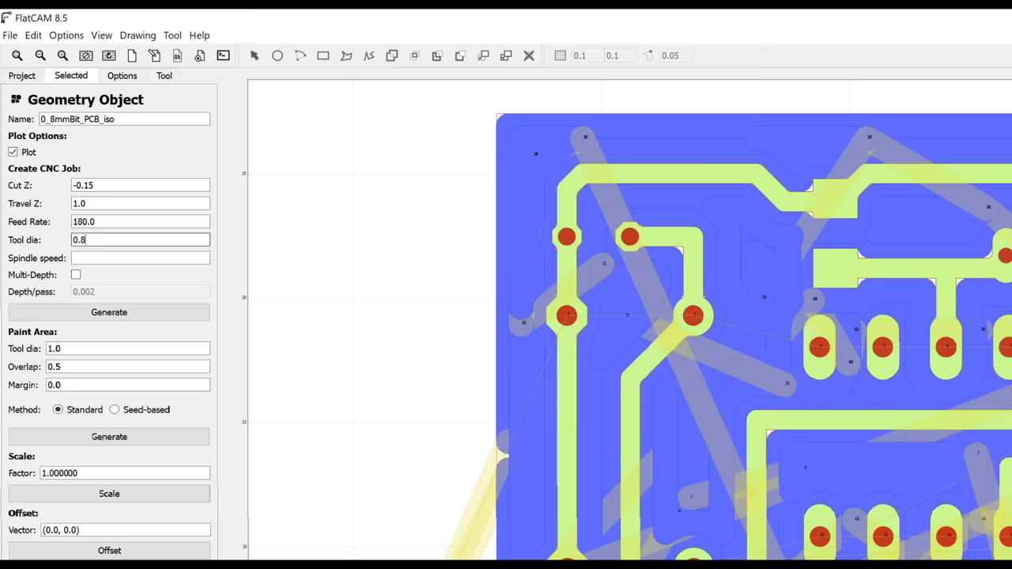
left_click(118, 240)
left_click(26, 79)
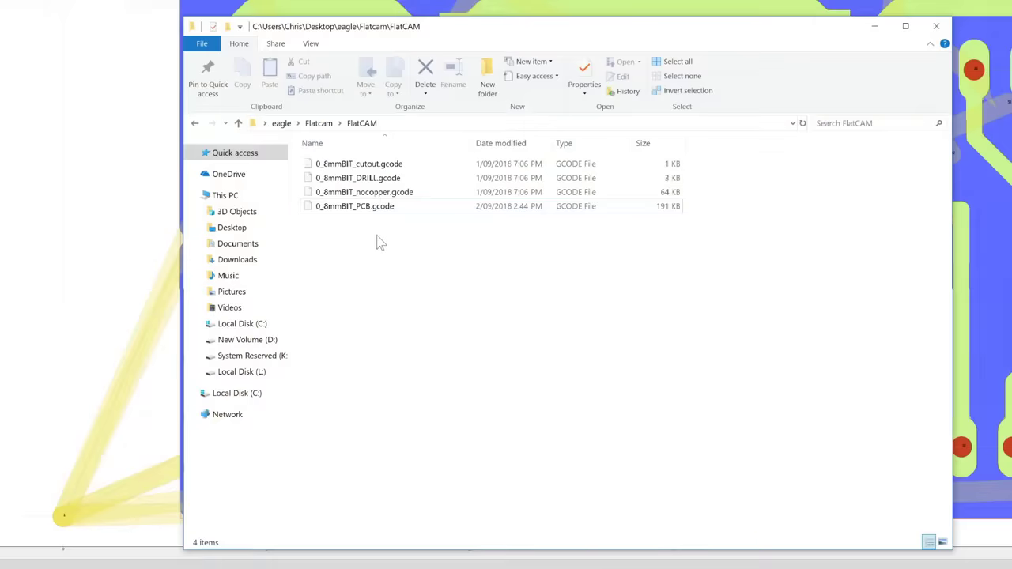
Step: Compare the PCB, nocopper, DRILL and cutout G-code files in the FlatCAM folder
left_click(360, 208)
left_click(364, 213)
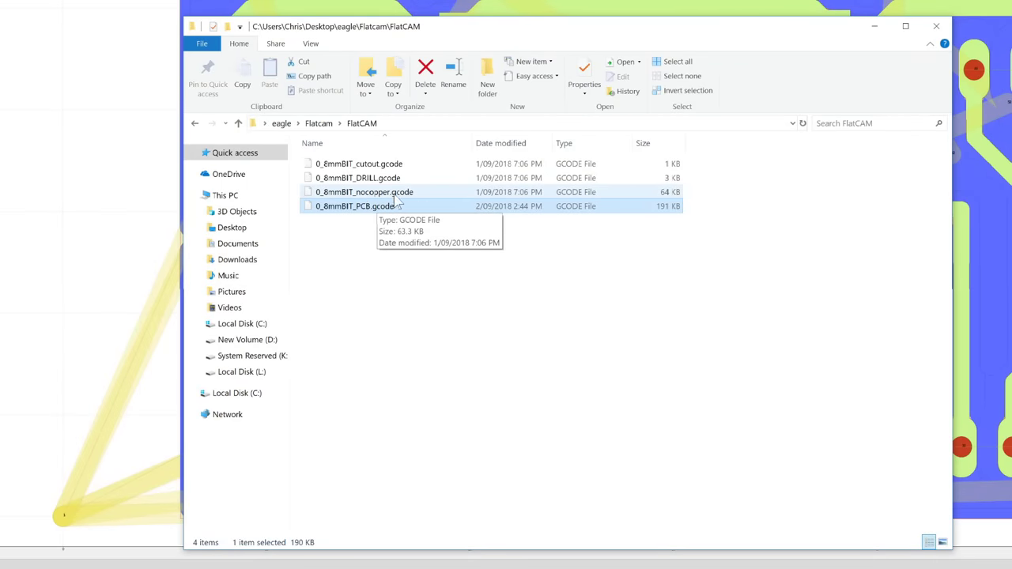
left_click(402, 196)
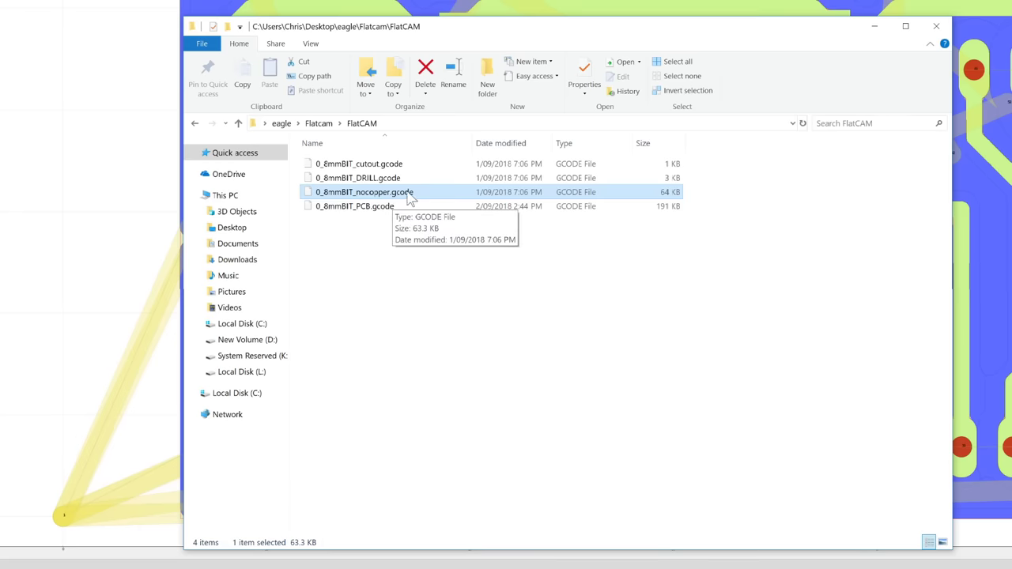
left_click(372, 183)
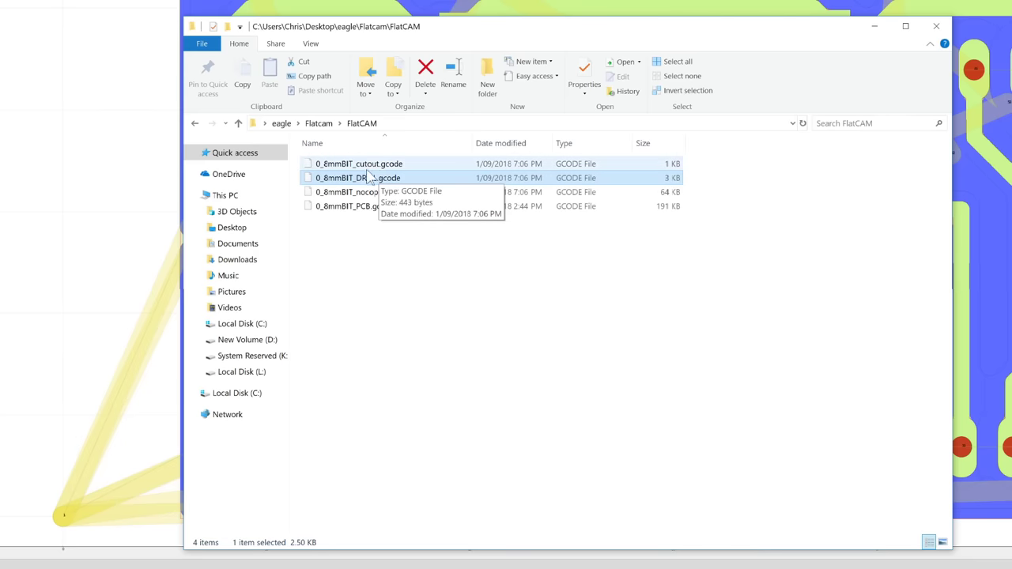
left_click(375, 167)
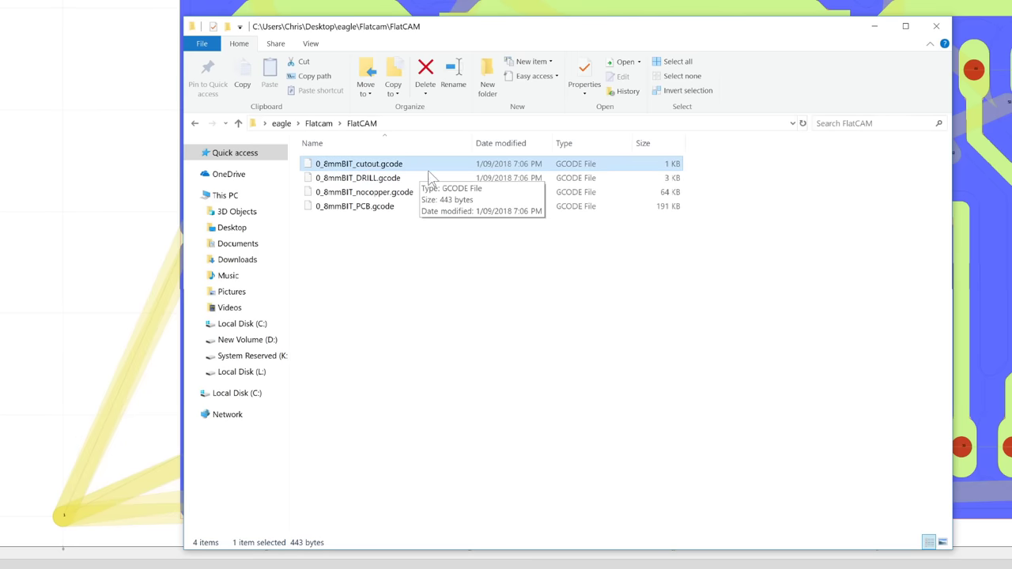
left_click(396, 247)
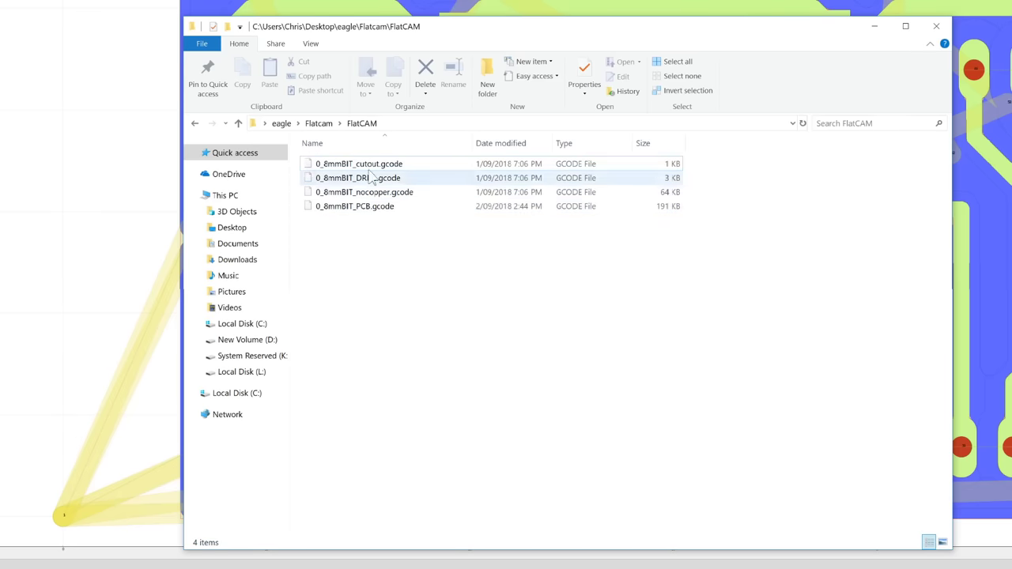
Step: Recheck the file sizes and bring up the context menu for 0_8mmBIT_PCB.gcode
left_click(357, 215)
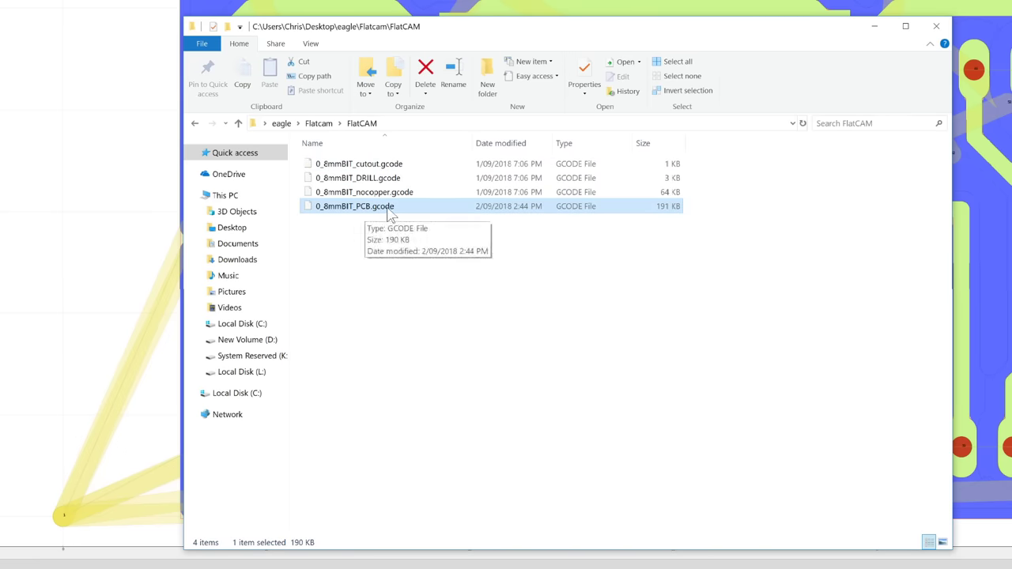
left_click(389, 194)
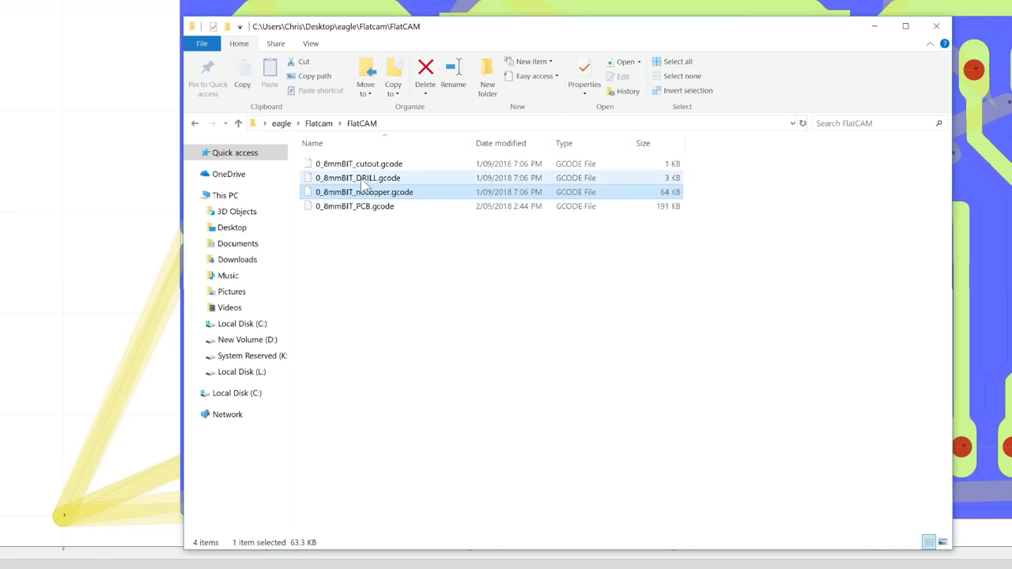
left_click(390, 180)
left_click(378, 167)
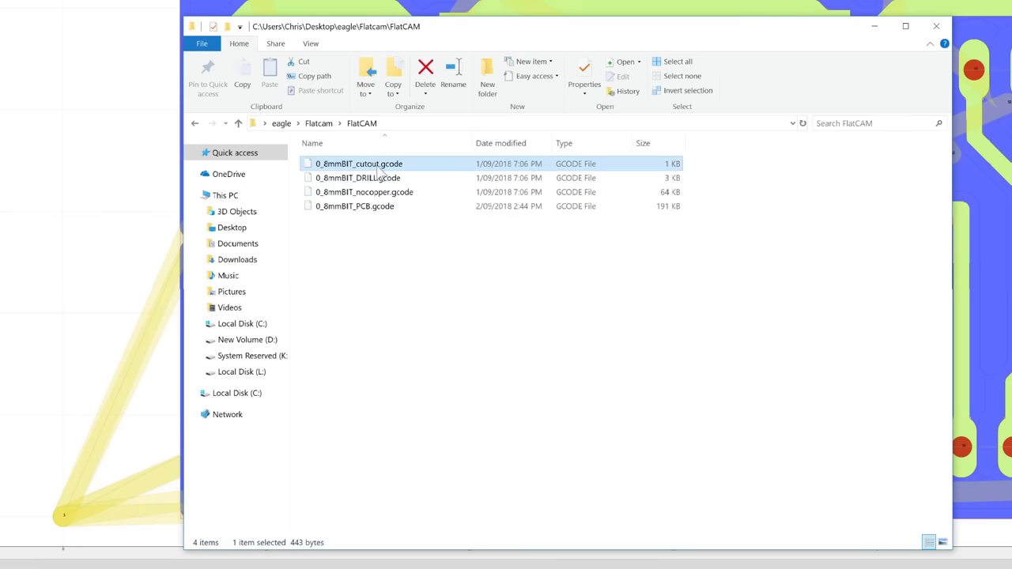
left_click(390, 206)
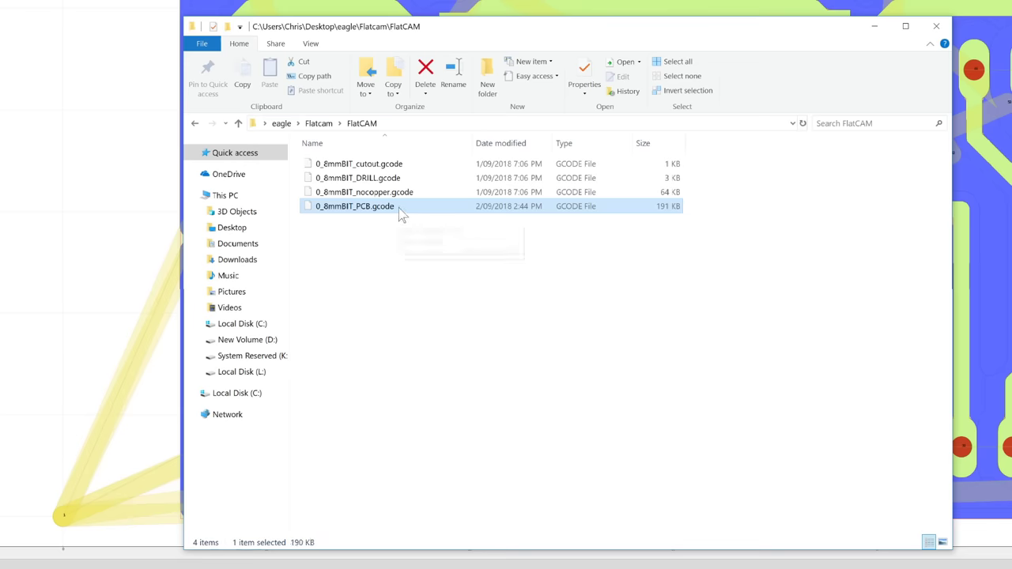
right_click(401, 215)
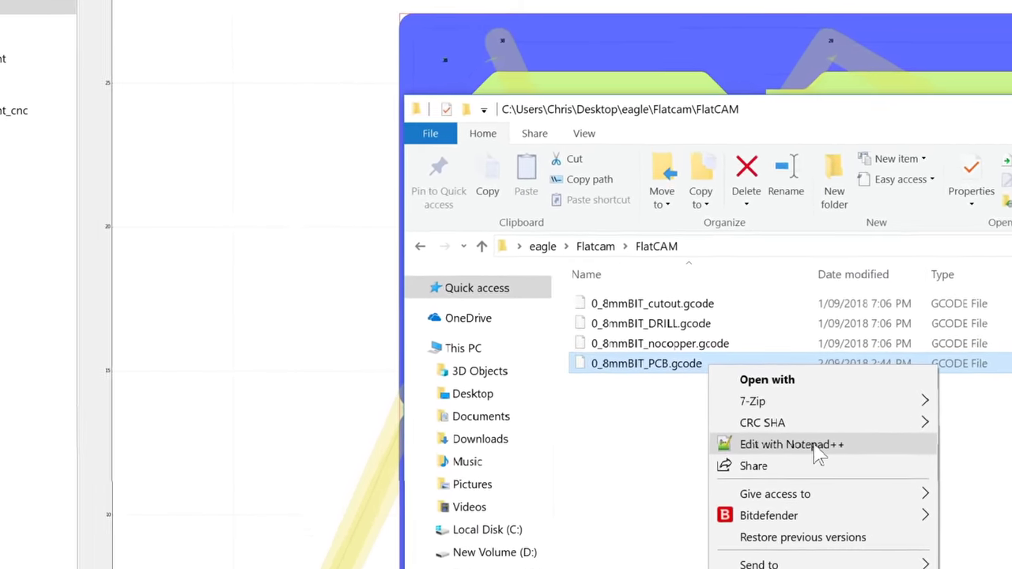
Step: Open 0_8mmBIT_PCB.gcode in Notepad++ and highlight the M211 S0 command on line 1
left_click(823, 451)
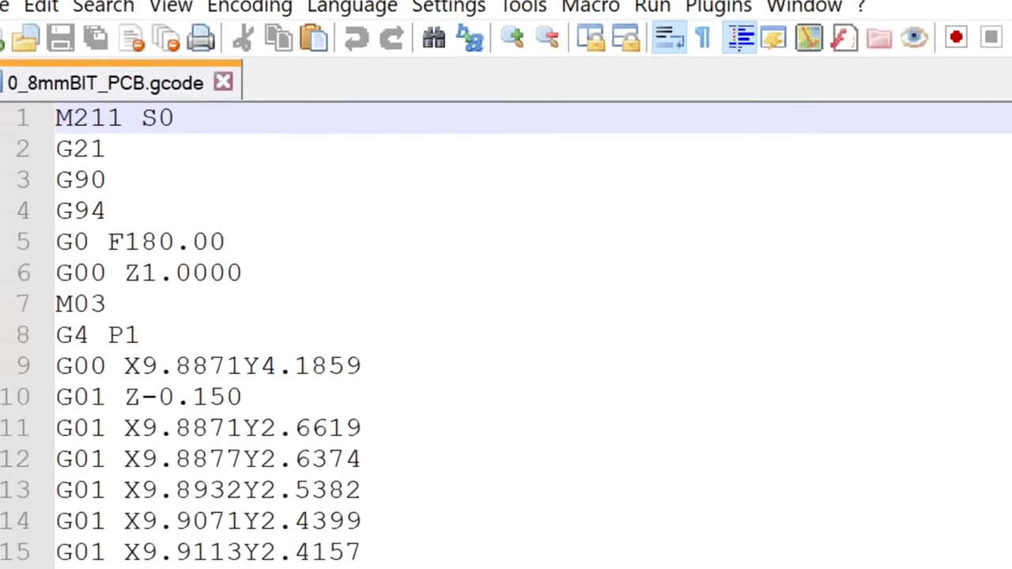
left_click_drag(180, 121, 58, 120)
left_click(162, 120)
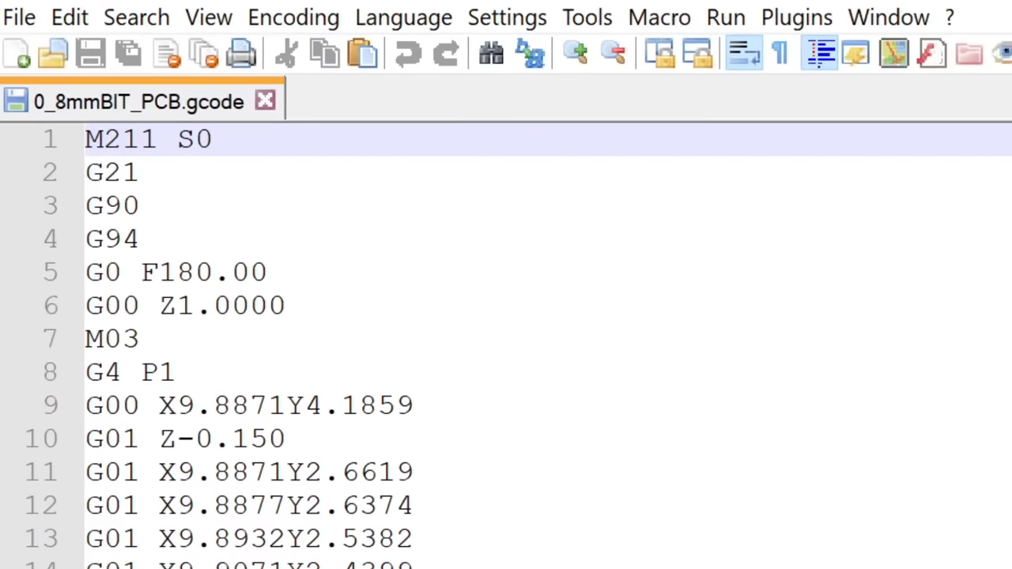
left_click_drag(85, 139, 160, 139)
left_click_drag(176, 139, 210, 142)
key("End")
Step: Highlight the Z-0.150 cut depth on line 10 and the F180 feed on line 5
left_click_drag(159, 439, 286, 443)
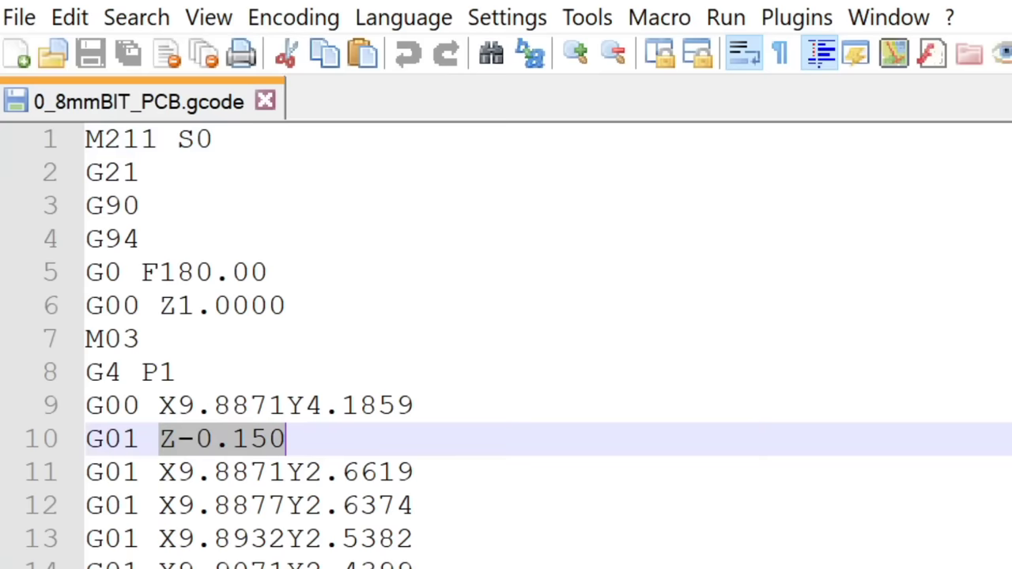
key("End")
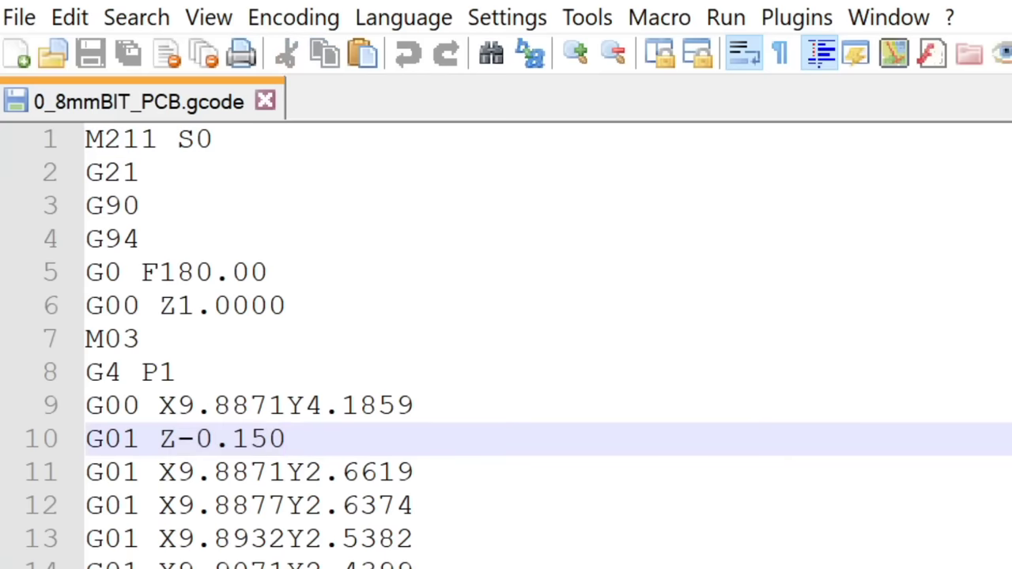
key("Up")
key("Up")
key("Up")
key("Up")
key("Up")
key("Up")
key("Up")
key("Up")
key("Up")
key("shift+Left")
key("shift+Left")
key("shift+Left")
key("shift+Left")
key("shift+Left")
key("shift+Left")
key("shift+Left")
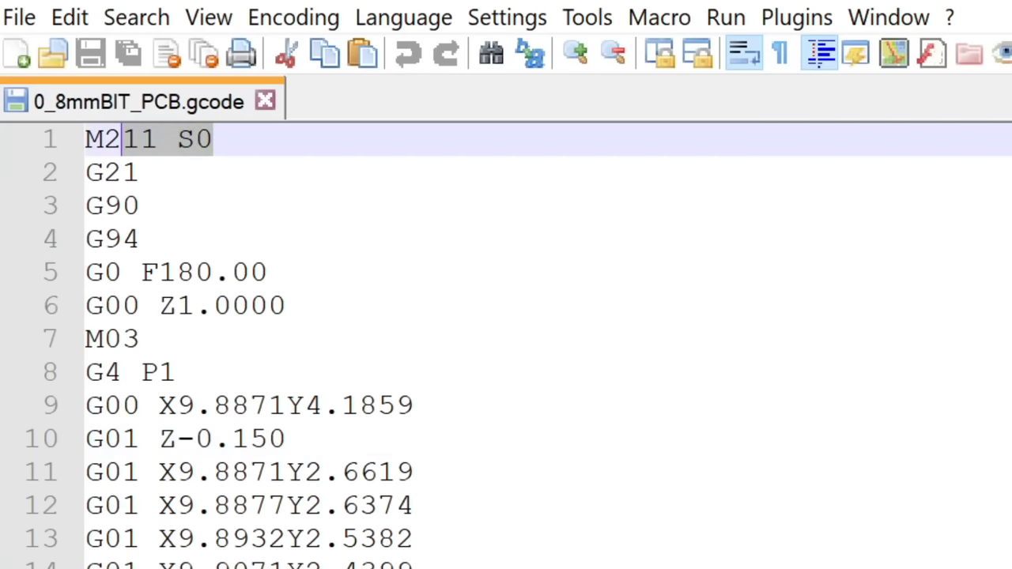
left_click_drag(286, 440, 179, 443)
key("Left")
double_click(176, 272)
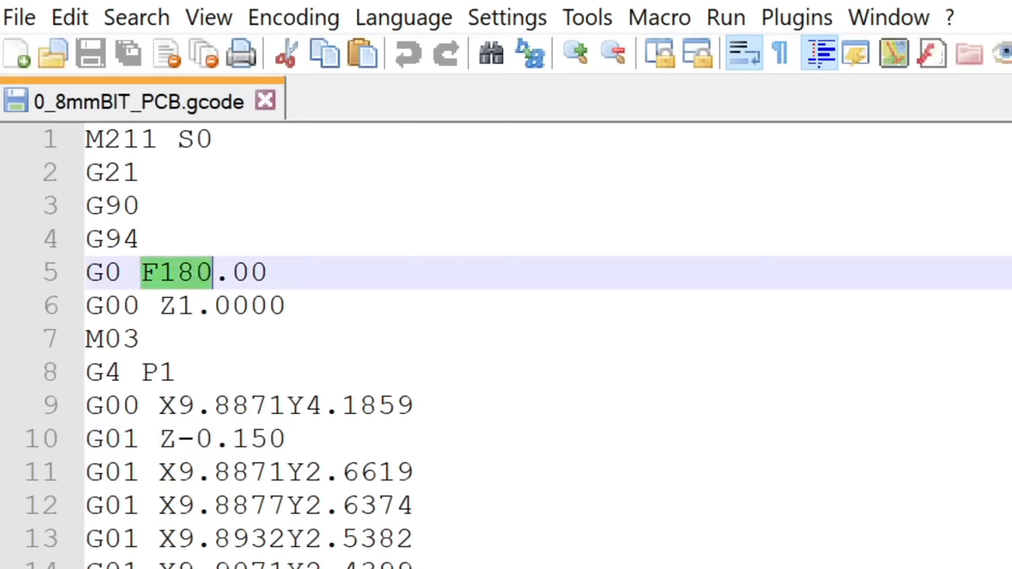
left_click(177, 272)
left_click_drag(213, 272, 141, 272)
Step: Make line 5 read G0 F180.00 by retyping G0 before the feed value
left_click(121, 272)
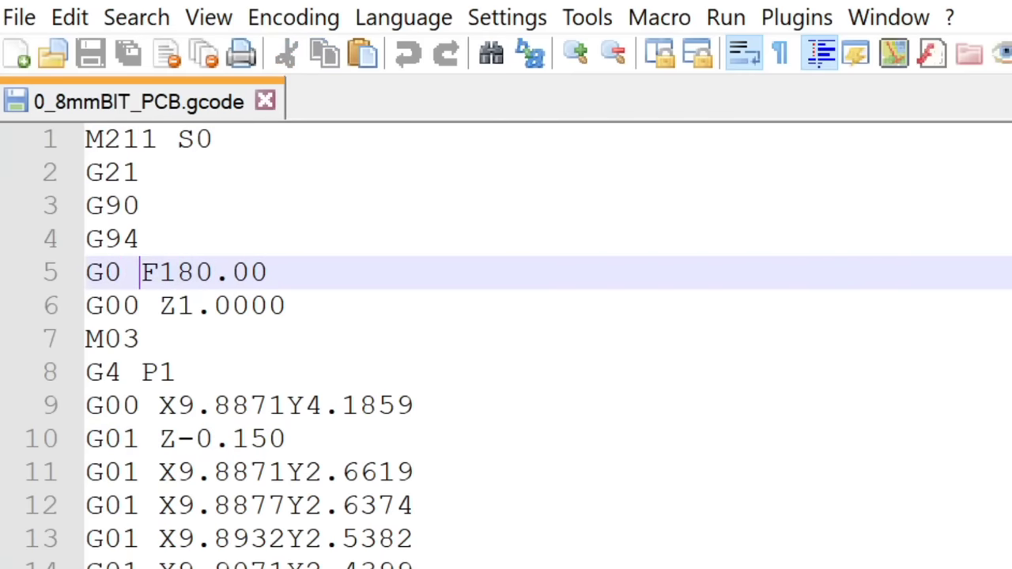
key("BackSpace")
key("BackSpace")
key("BackSpace")
left_click(212, 306)
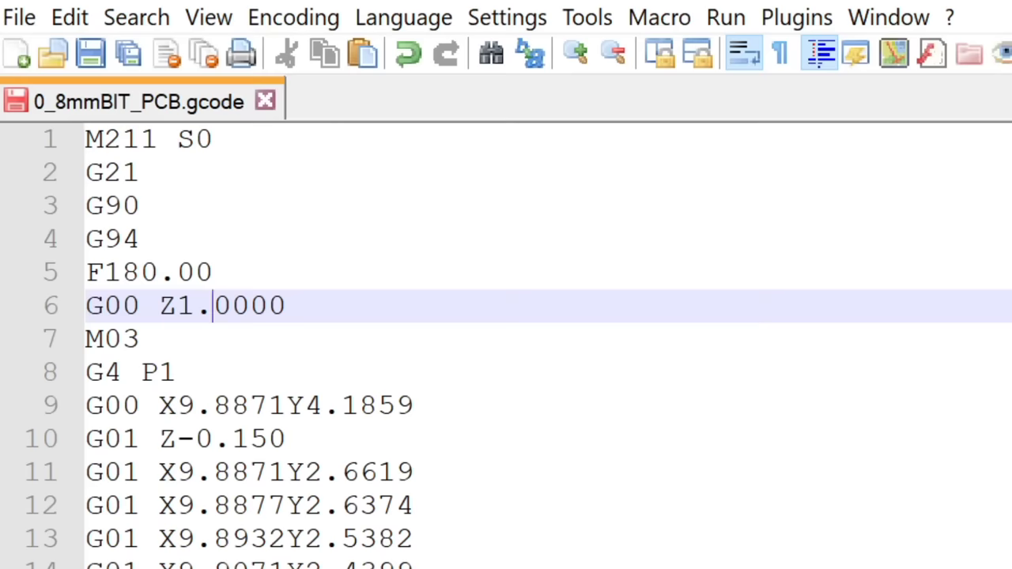
left_click(86, 272)
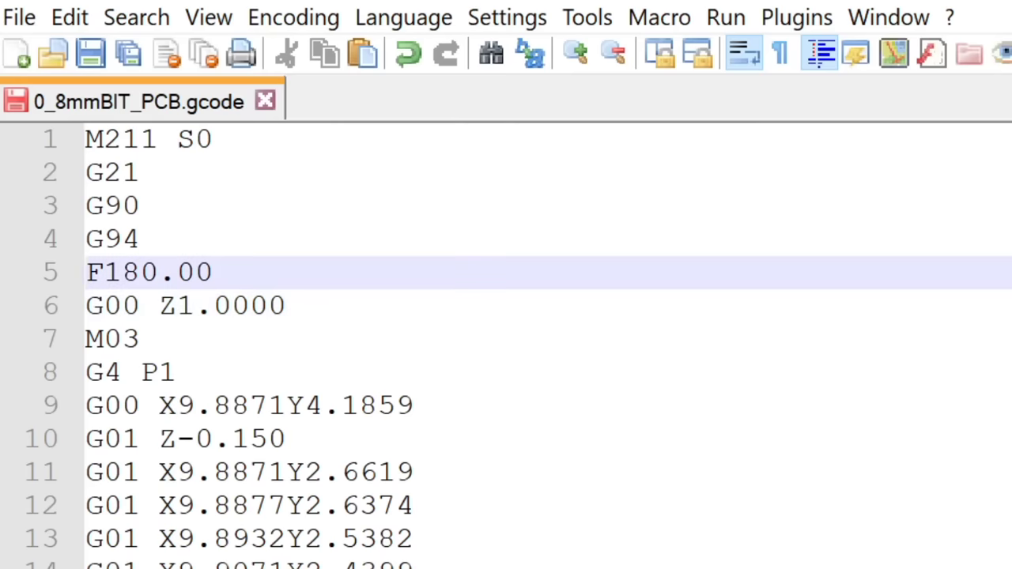
type("G")
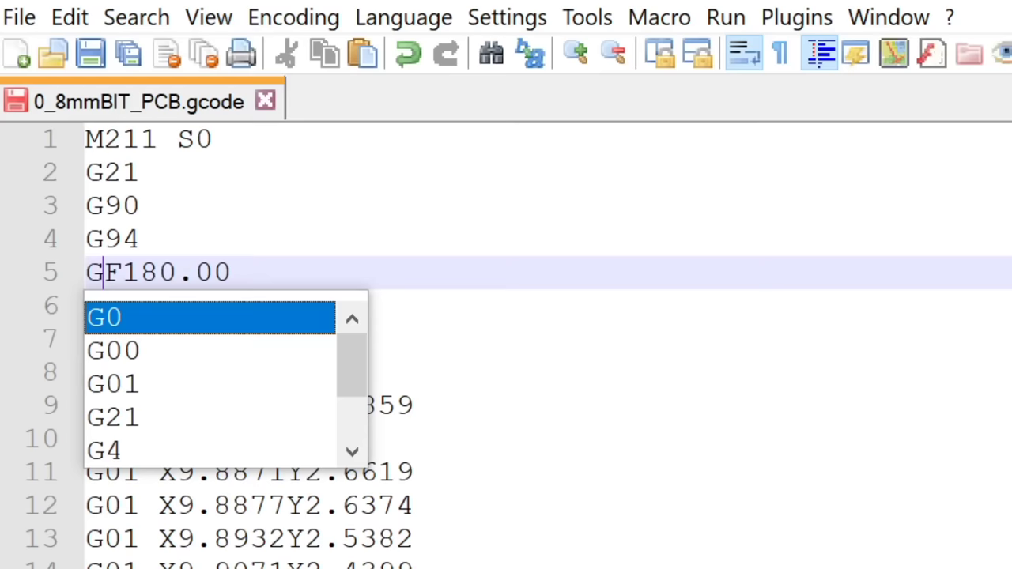
type("0")
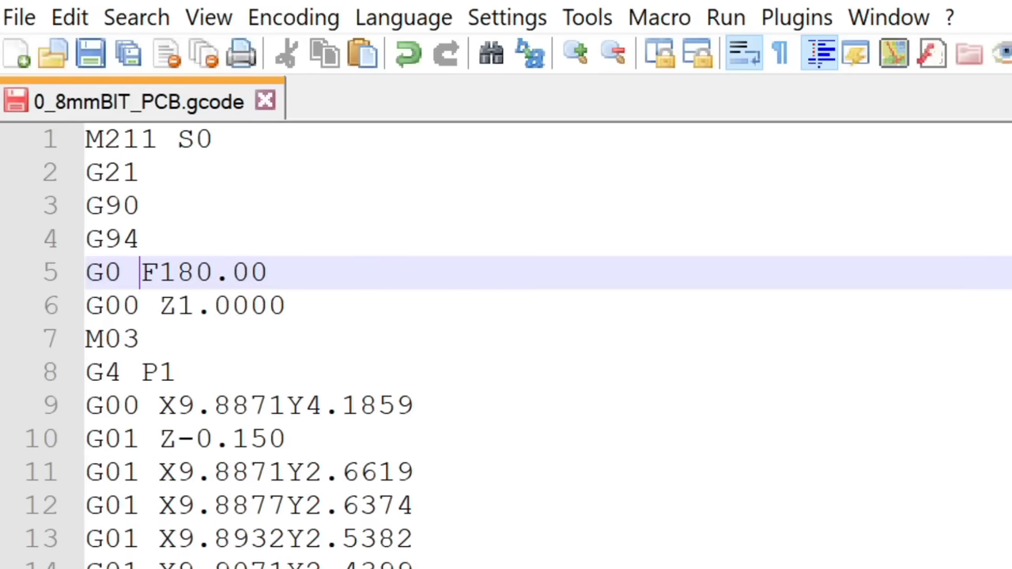
key("Left")
key("shift+Right")
key("shift+Right")
key("shift+Left")
key("Right")
key("Left")
key("Left")
key("shift+Right")
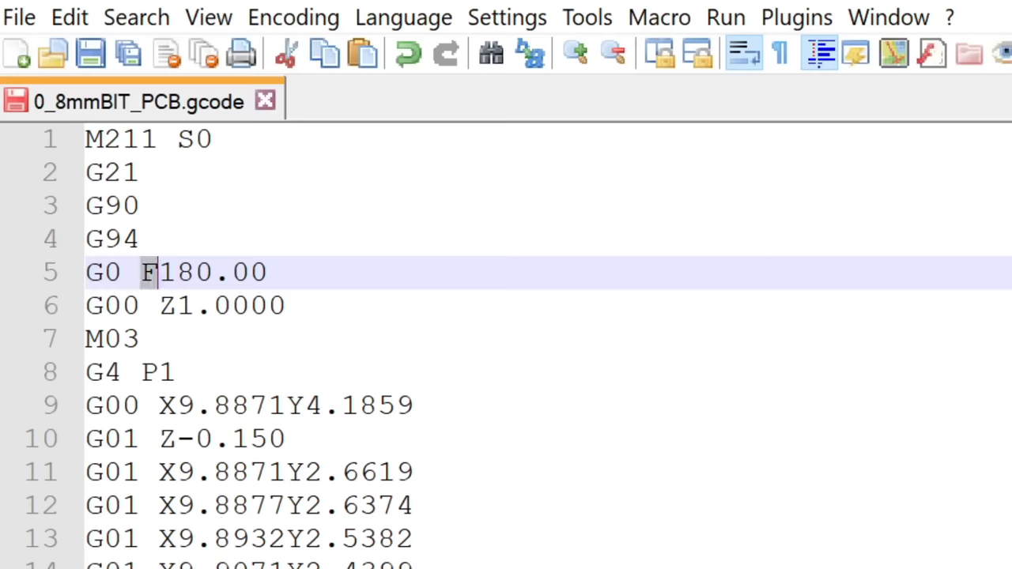